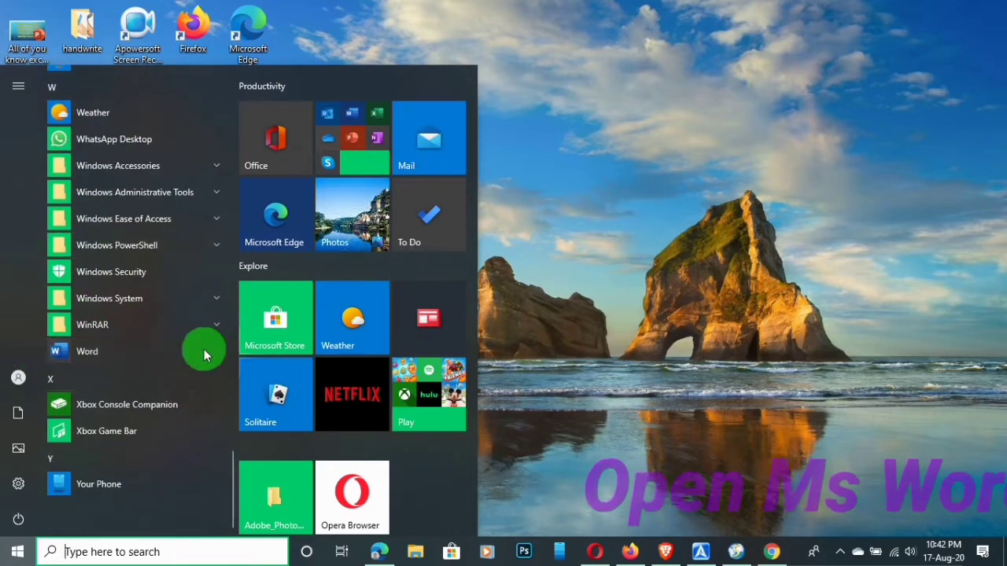
- Open Microsoft Word and create a new blank document
click(99, 353)
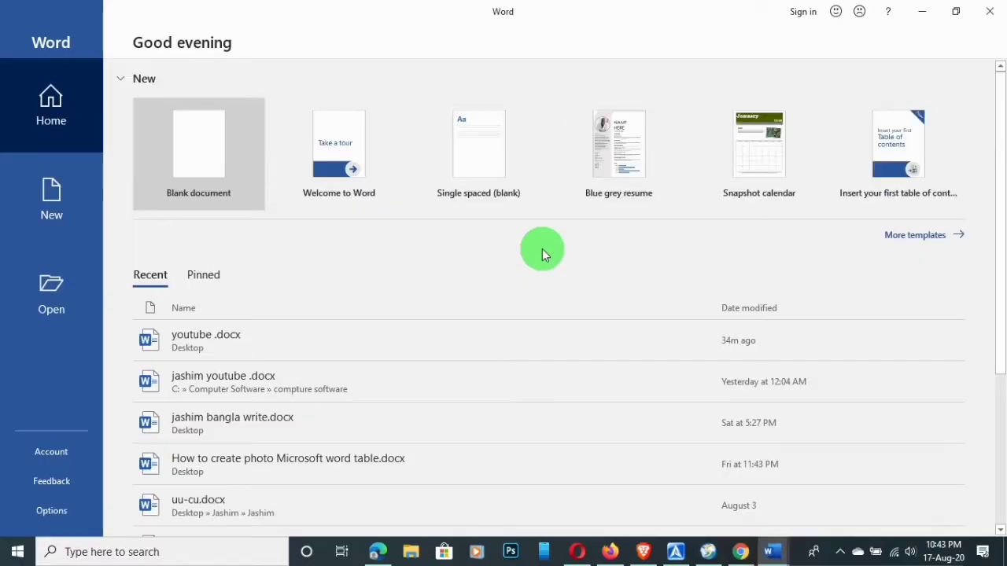
click(196, 163)
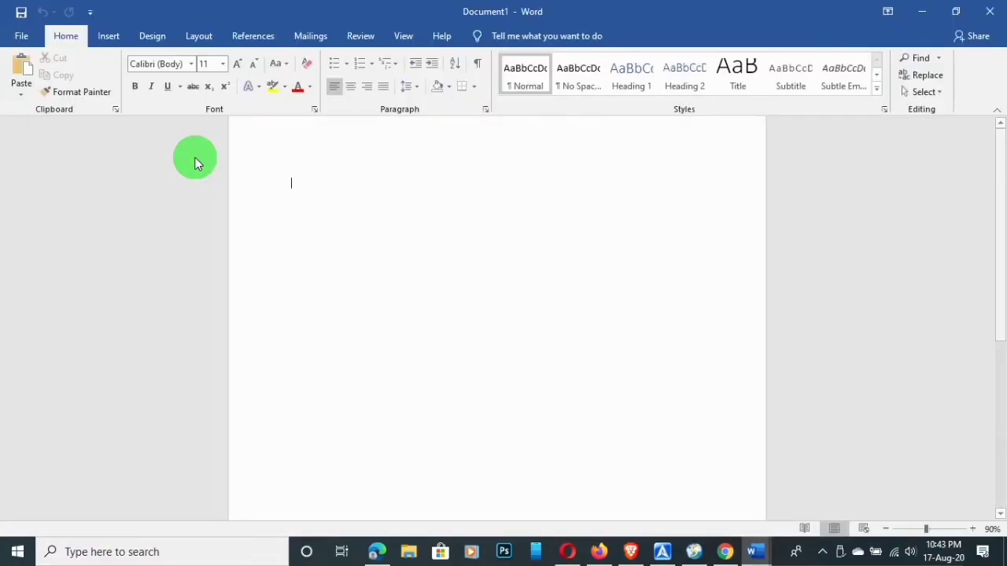
click(195, 158)
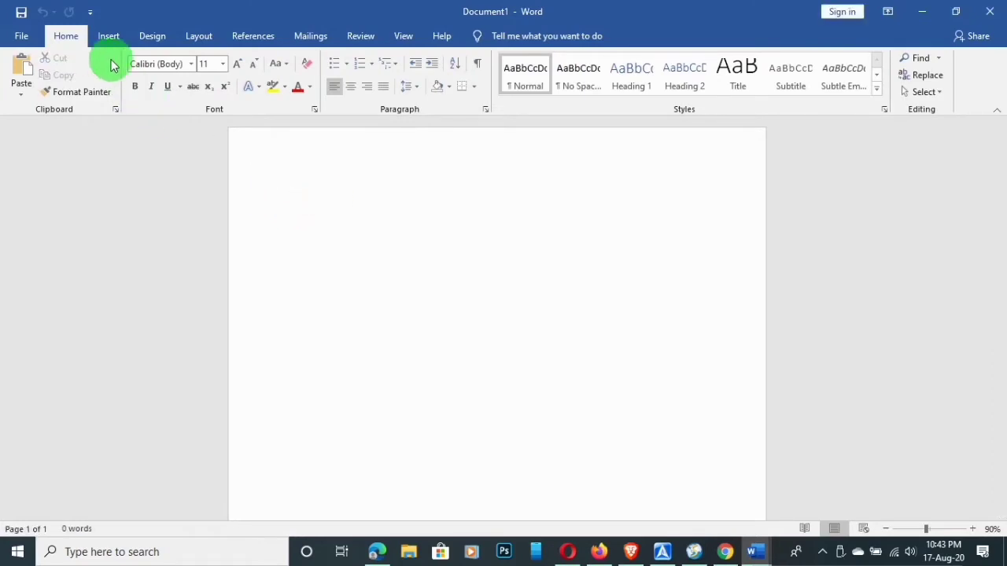
- Insert a table with three columns and eight rows, and stretch it to make the rows taller and the columns slightly wider
click(110, 36)
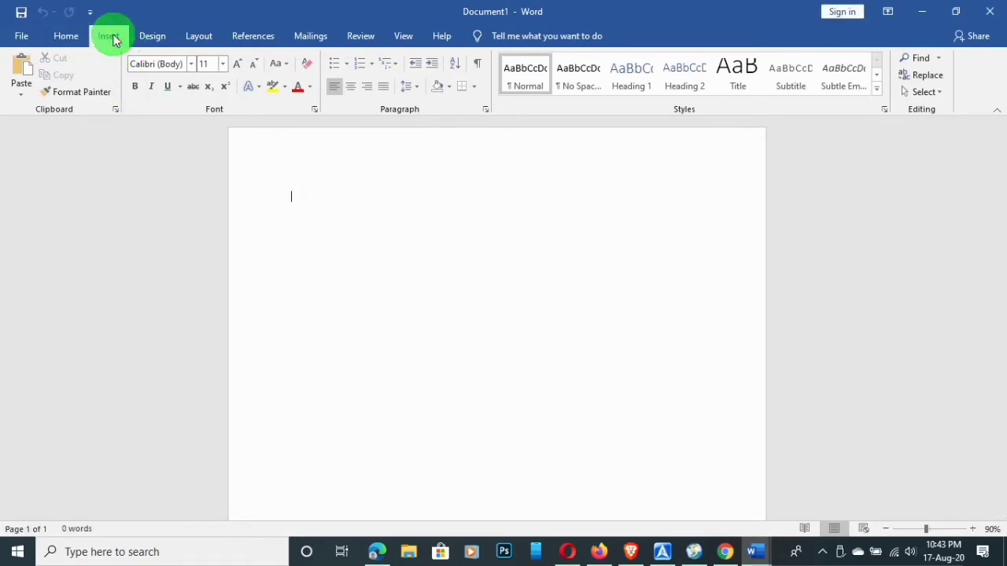
click(105, 74)
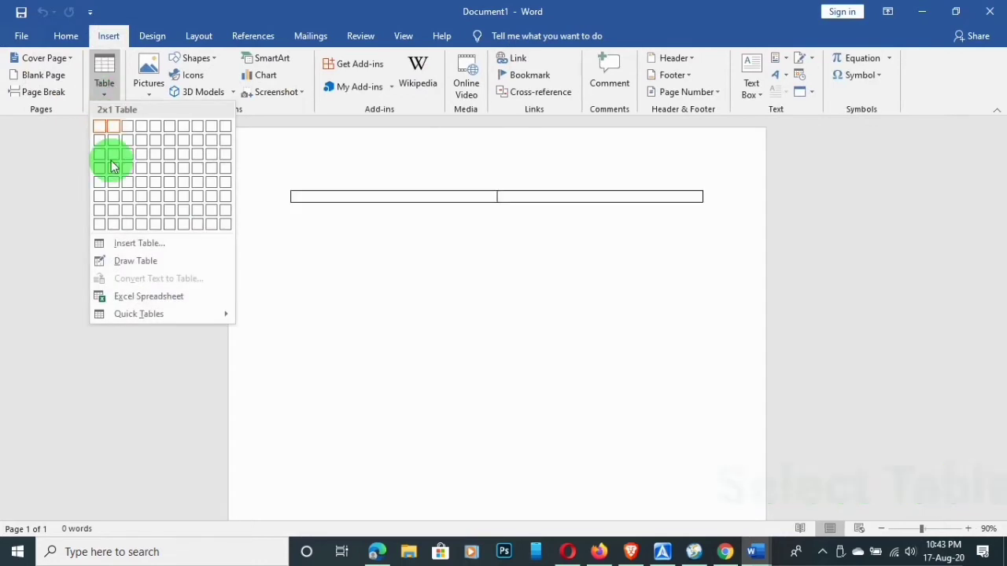
click(128, 224)
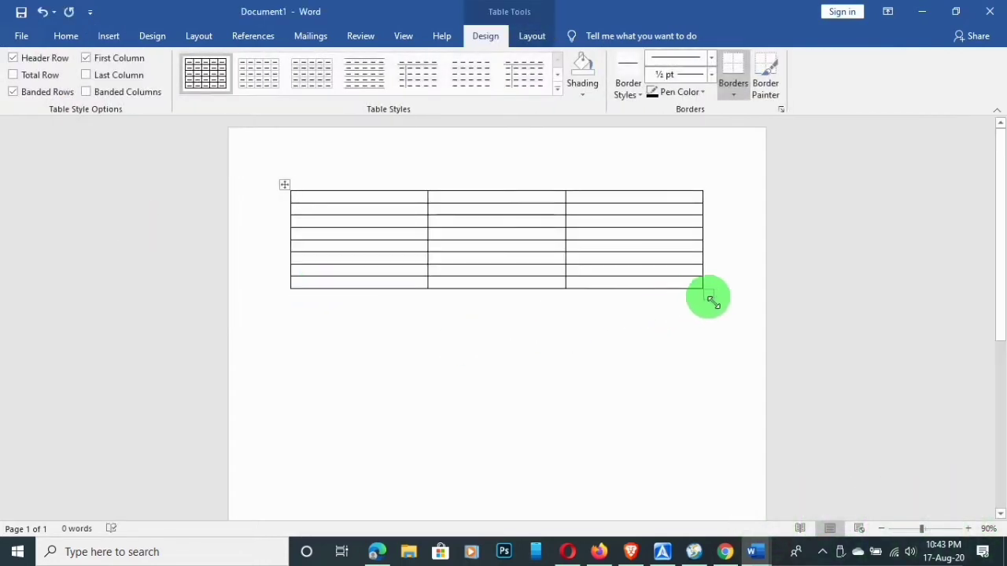
drag(712, 297, 728, 415)
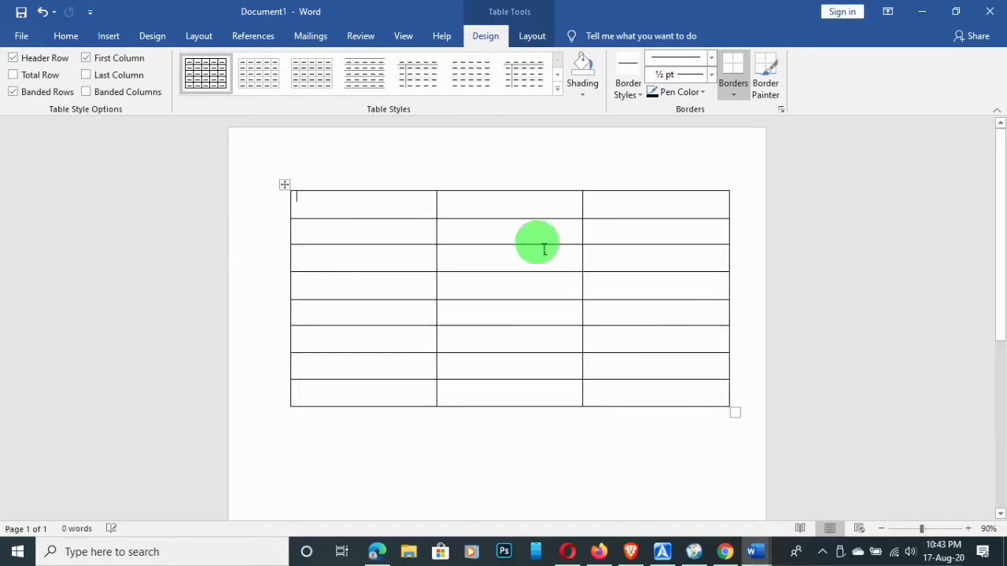
- Fill the table's first row with the column headings S/NO, NAME and AMOUNT
click(378, 202)
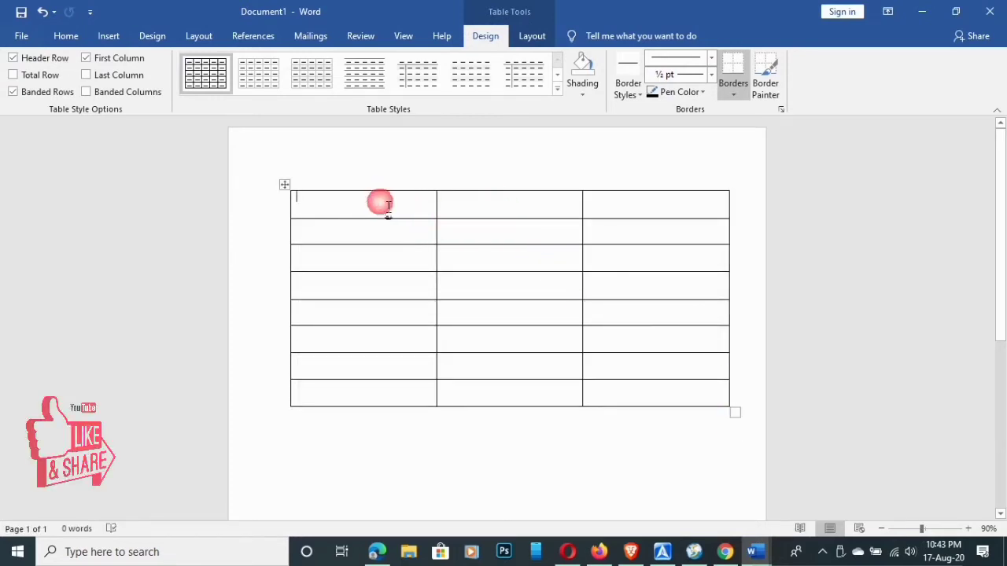
text(S/NO)
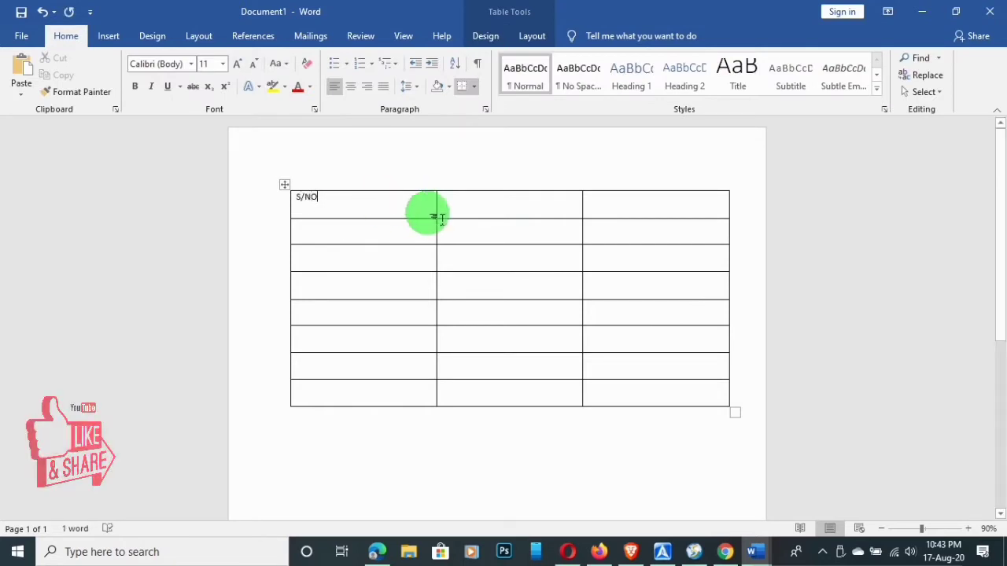
click(484, 213)
text(NAM)
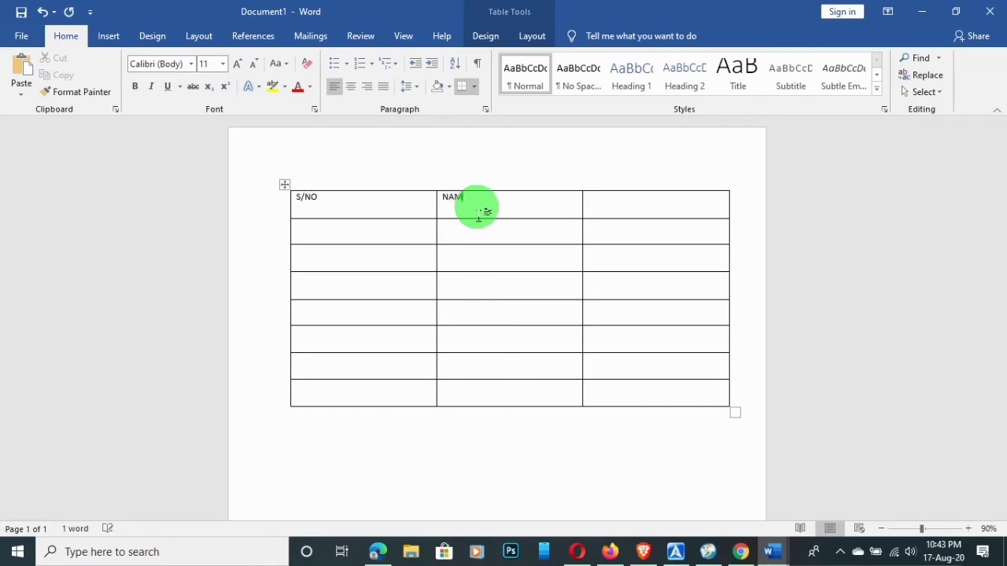
text(E)
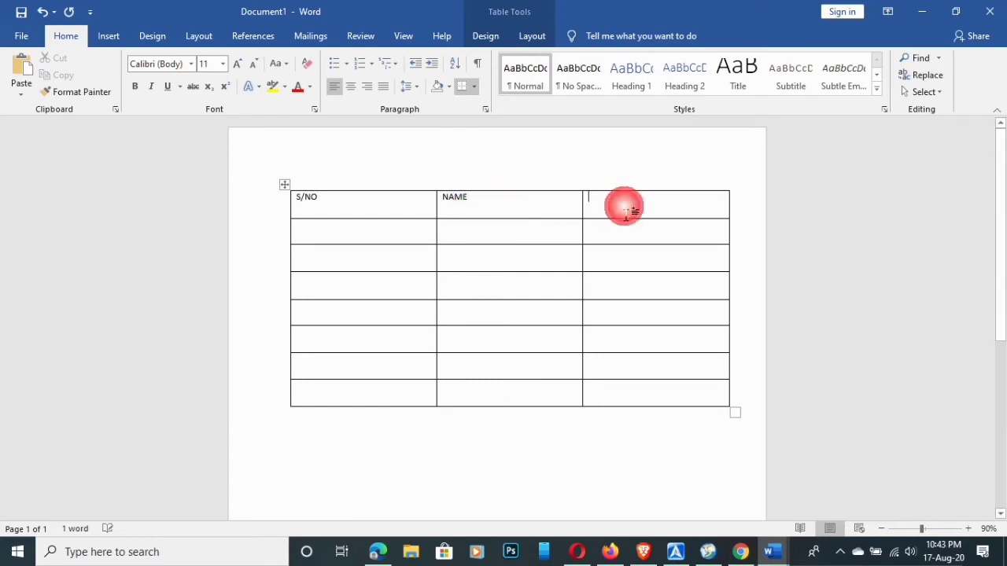
click(626, 213)
text(AMOUNT)
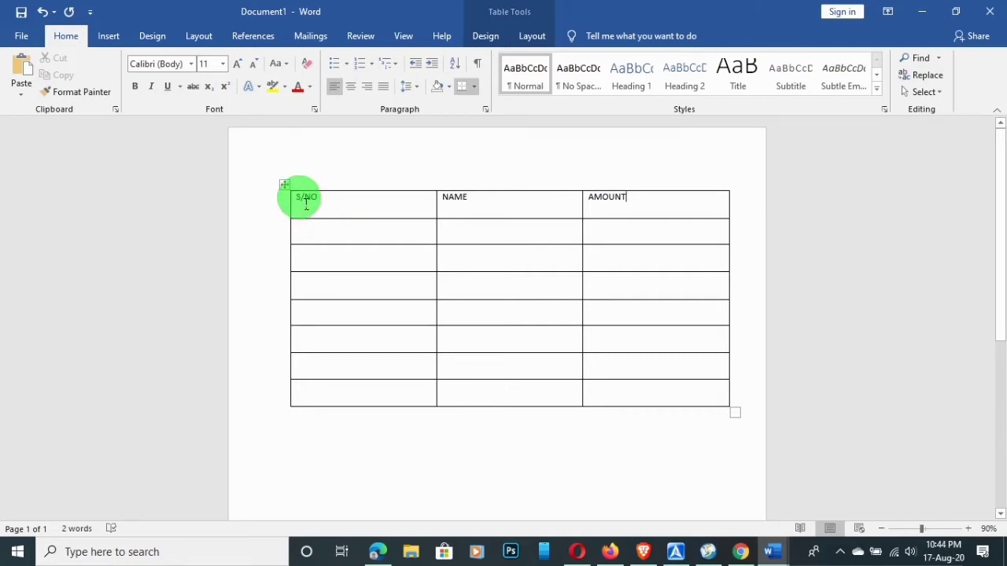
- Centre the three column headings and set their font size to 16
drag(325, 207, 621, 213)
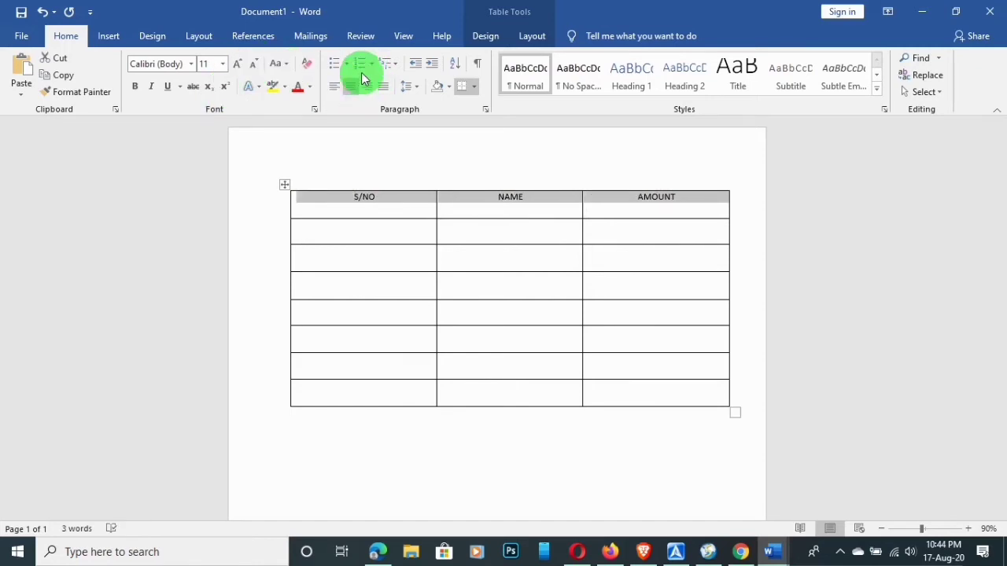
click(357, 82)
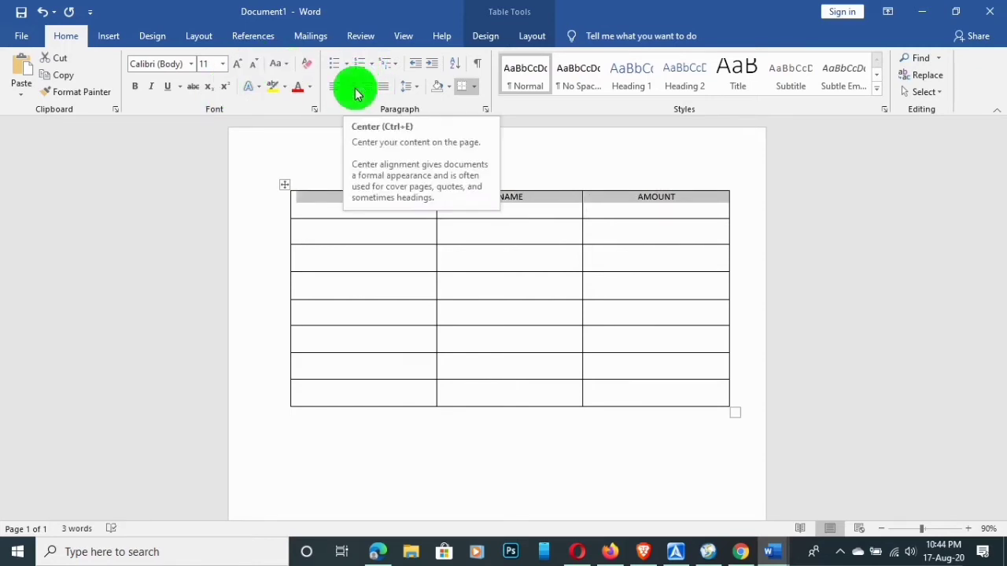
click(408, 86)
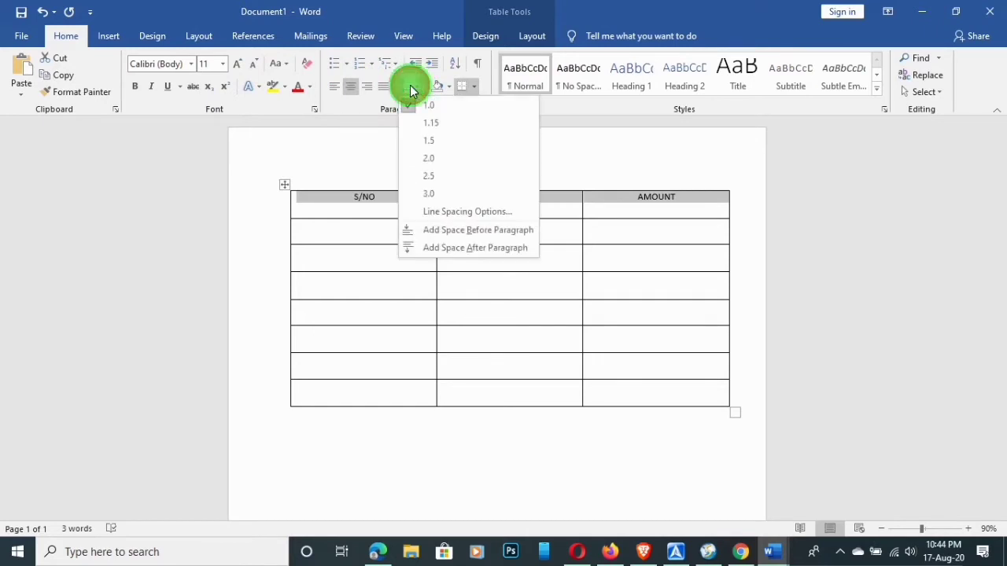
click(410, 88)
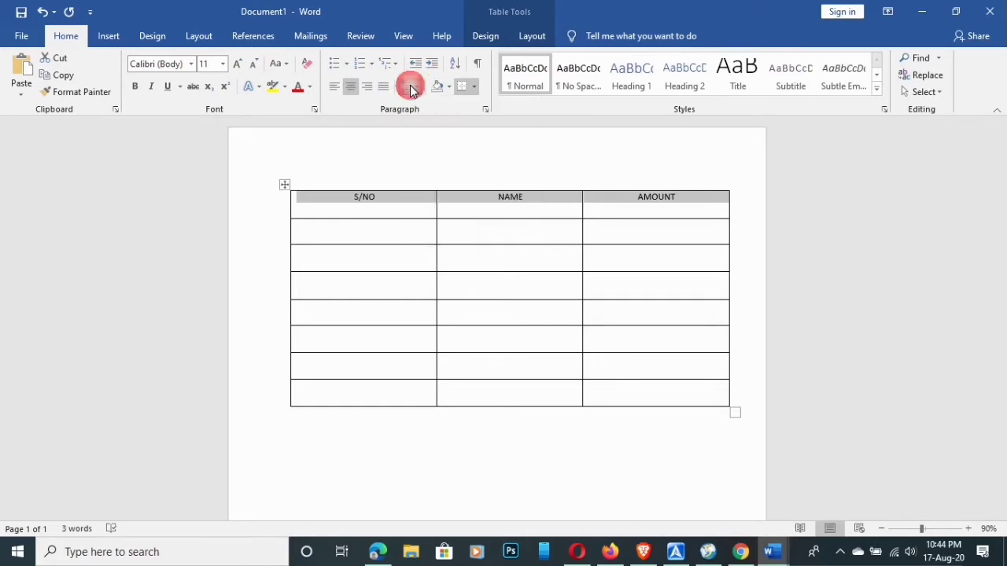
click(224, 67)
click(206, 158)
click(203, 166)
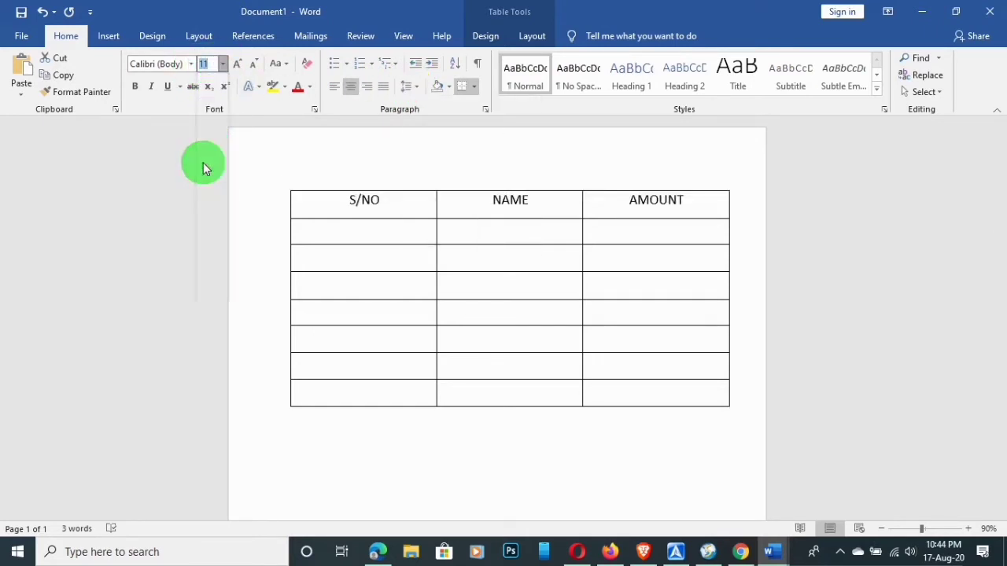
- Make the column headings bold and italic, and colour their text dark orange
click(140, 88)
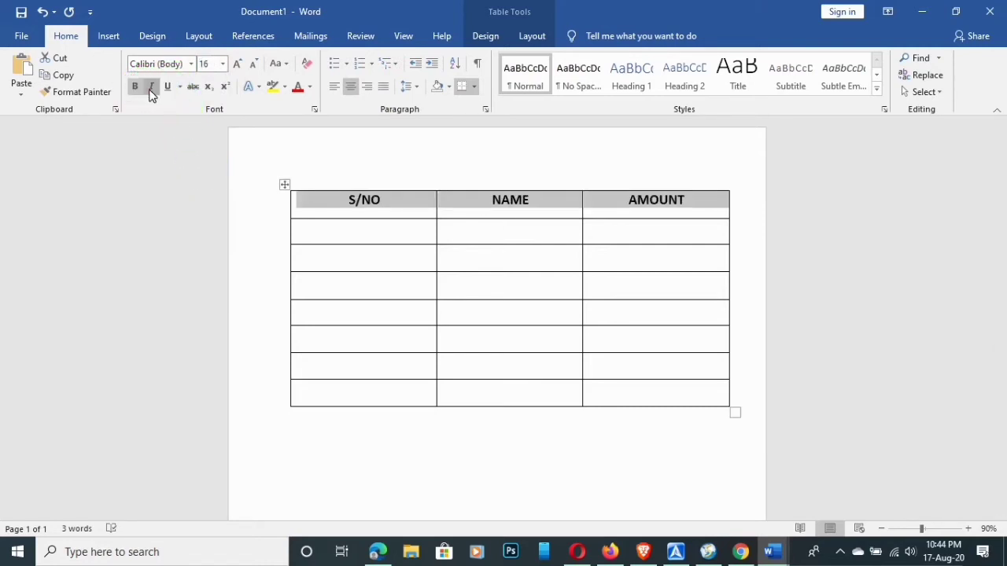
click(156, 91)
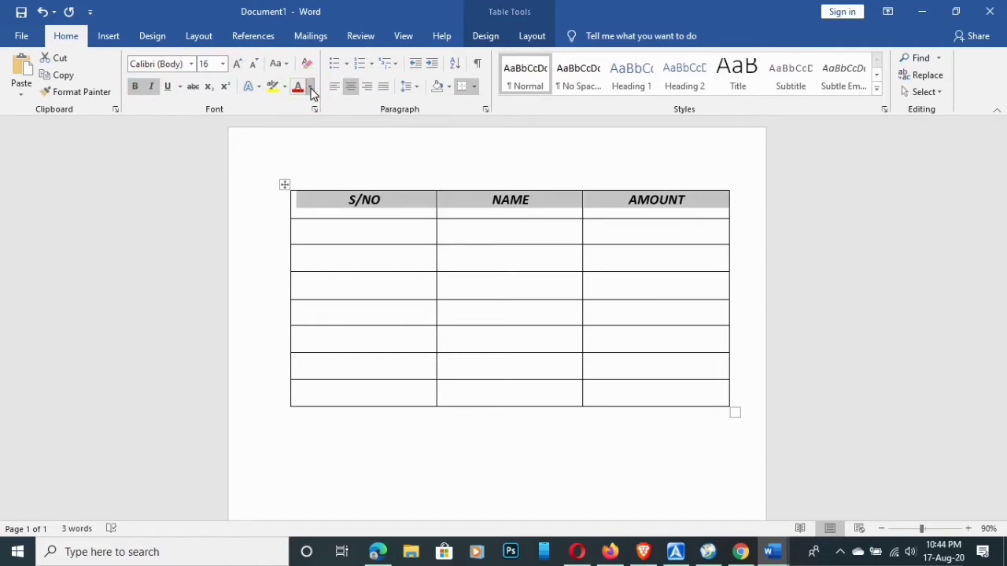
click(311, 89)
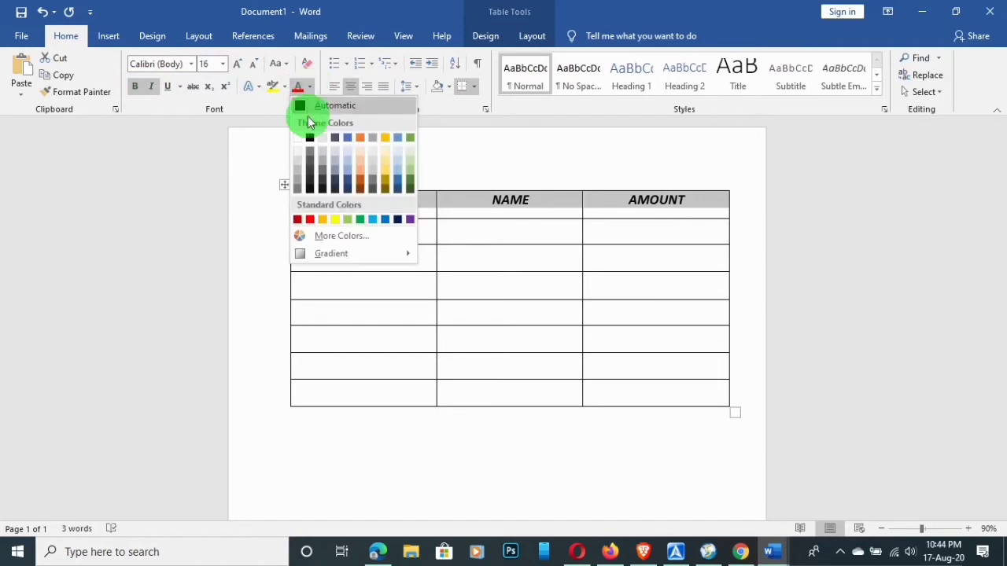
click(361, 182)
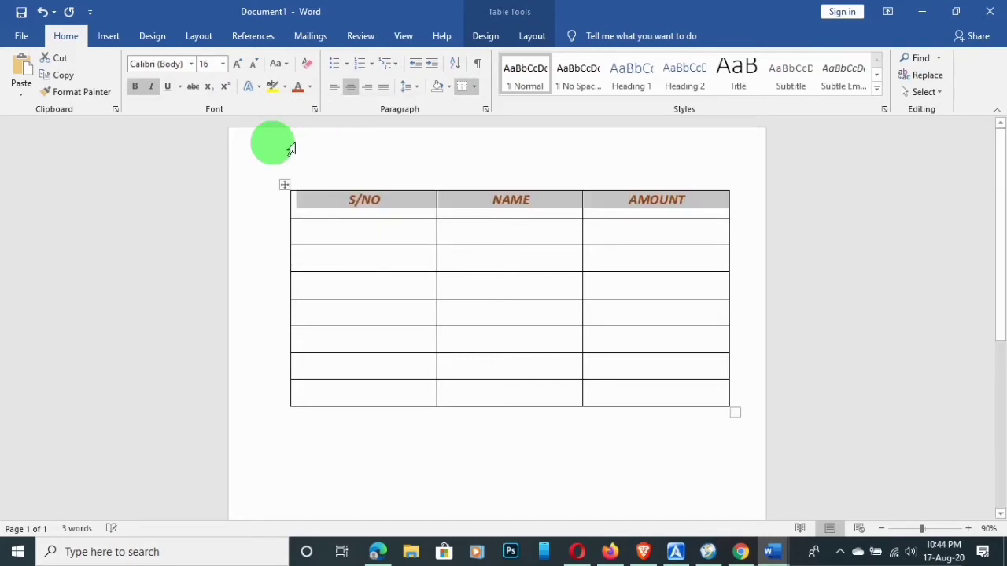
- Enter the serial numbers 1 to 6 manually in the cells below the S/NO heading
click(338, 243)
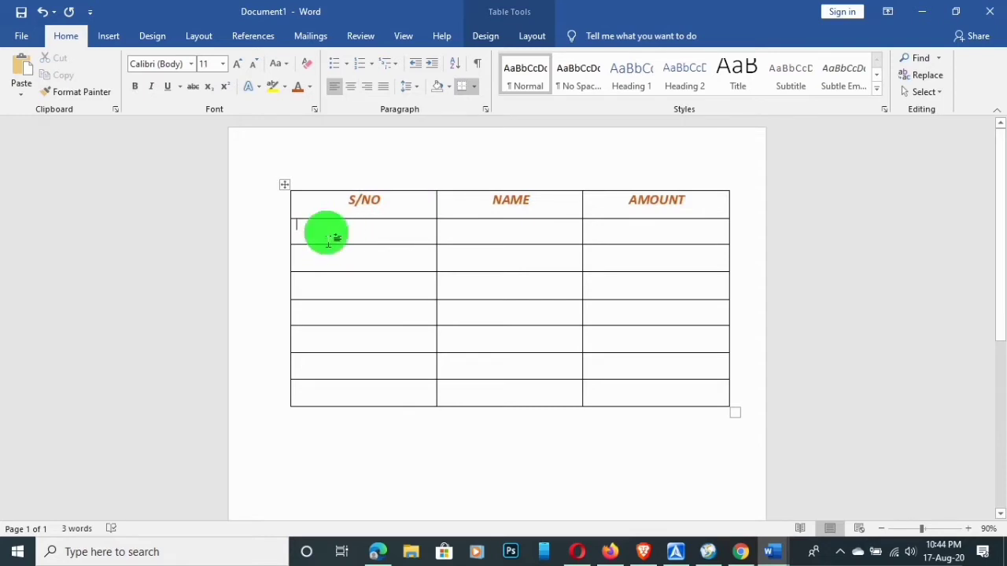
text(1)
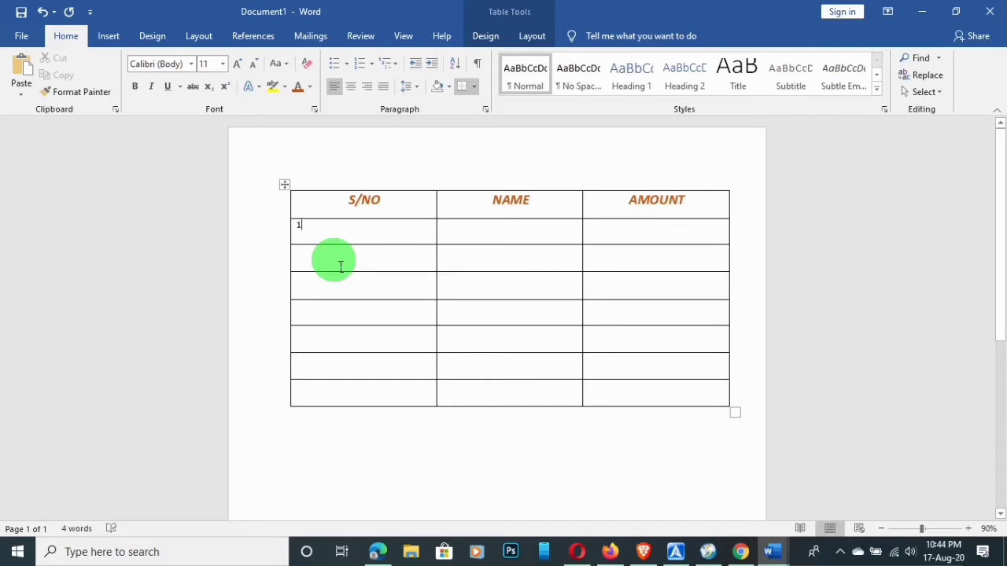
key(Return)
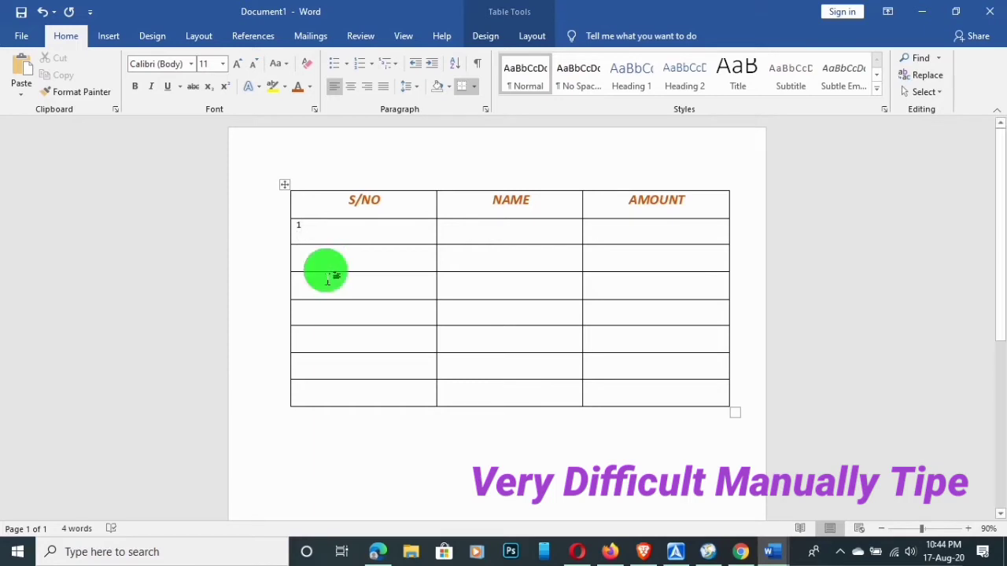
click(329, 280)
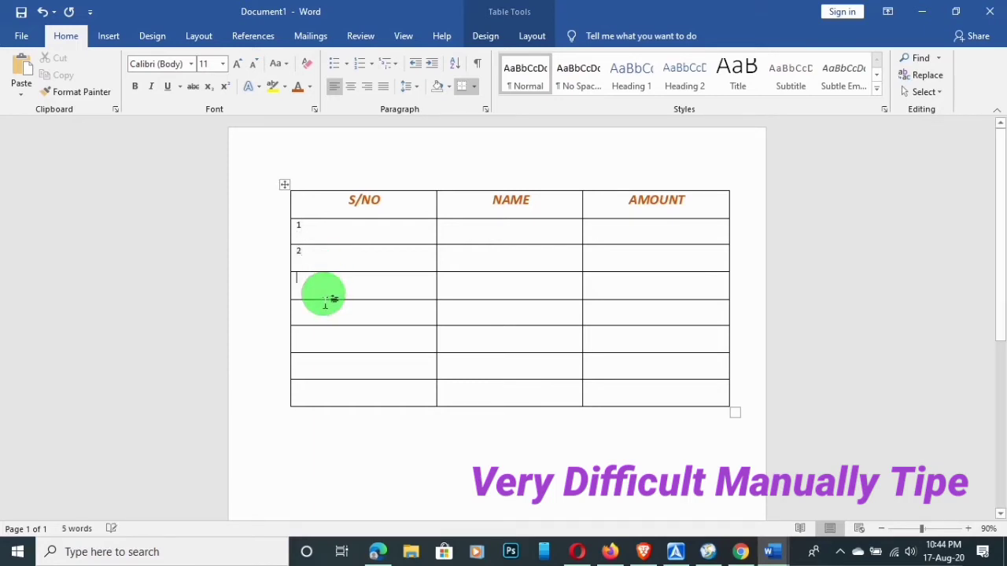
click(324, 314)
text(4)
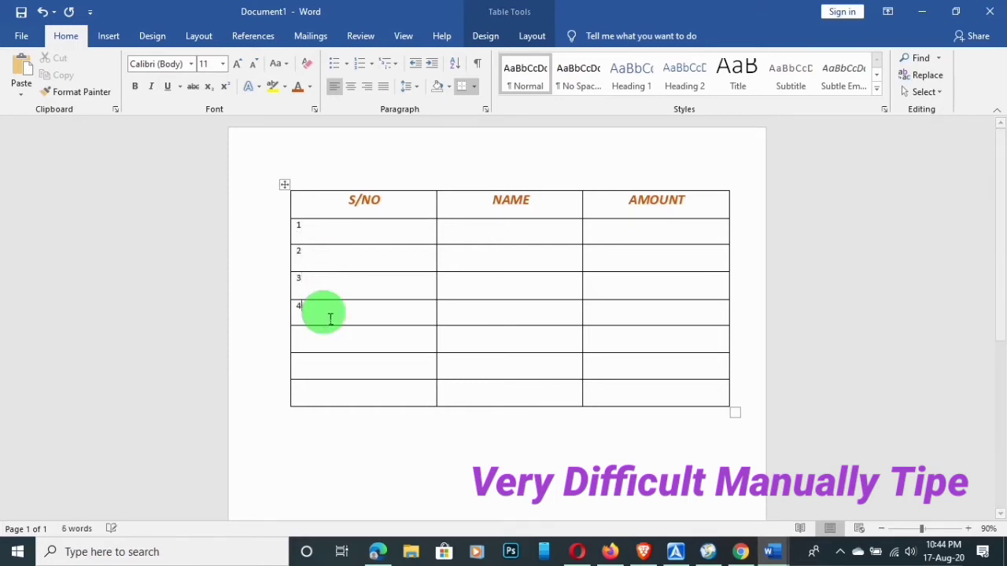
click(336, 346)
text(5)
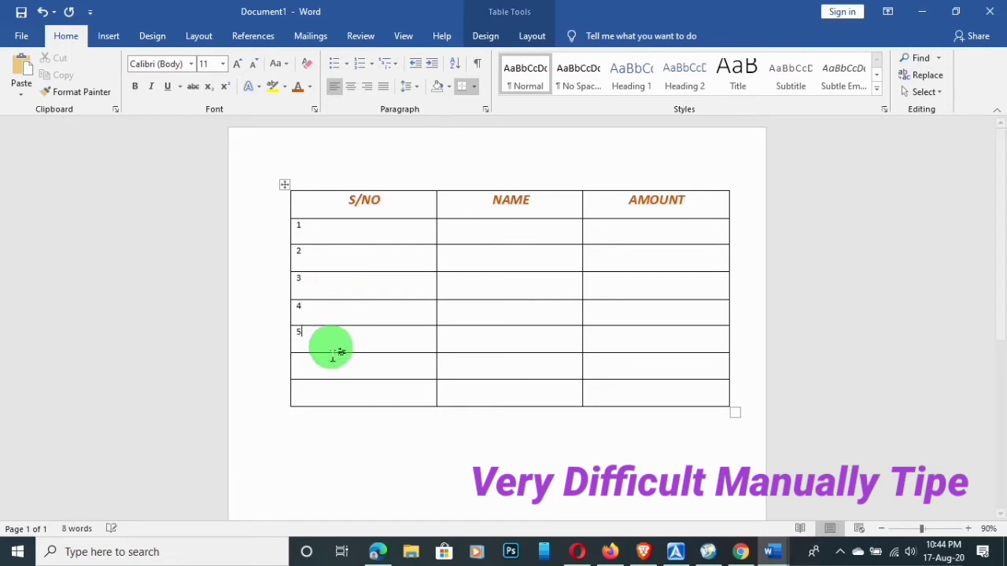
click(335, 366)
text(6)
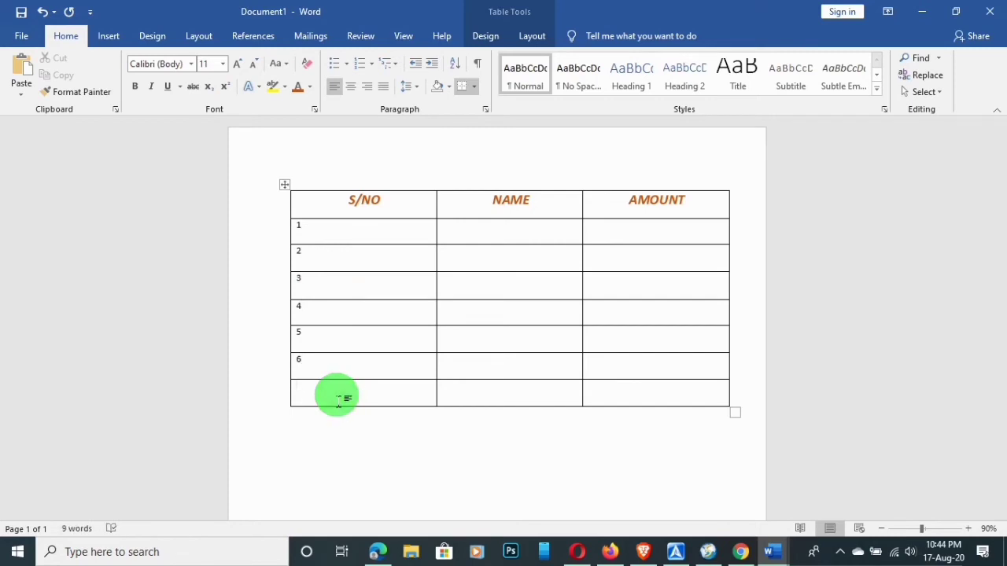
- Delete the manually entered serial numbers 6 to 1 from the S/NO column
mouse_move(323, 371)
mouse_down()
mouse_move(308, 355)
mouse_move(306, 259)
mouse_move(332, 348)
mouse_move(315, 372)
mouse_up()
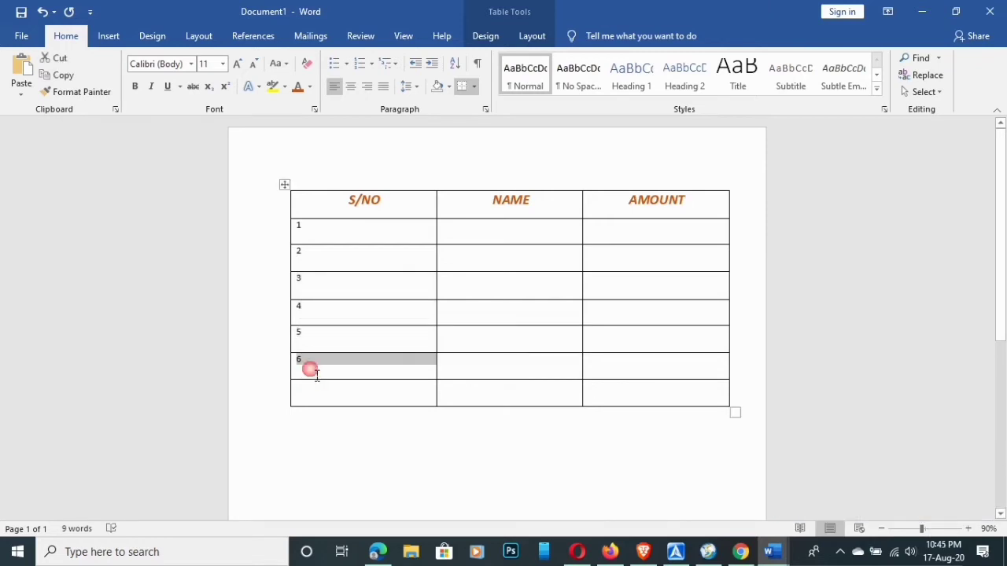
click(317, 375)
key(BackSpace)
click(316, 345)
key(BackSpace)
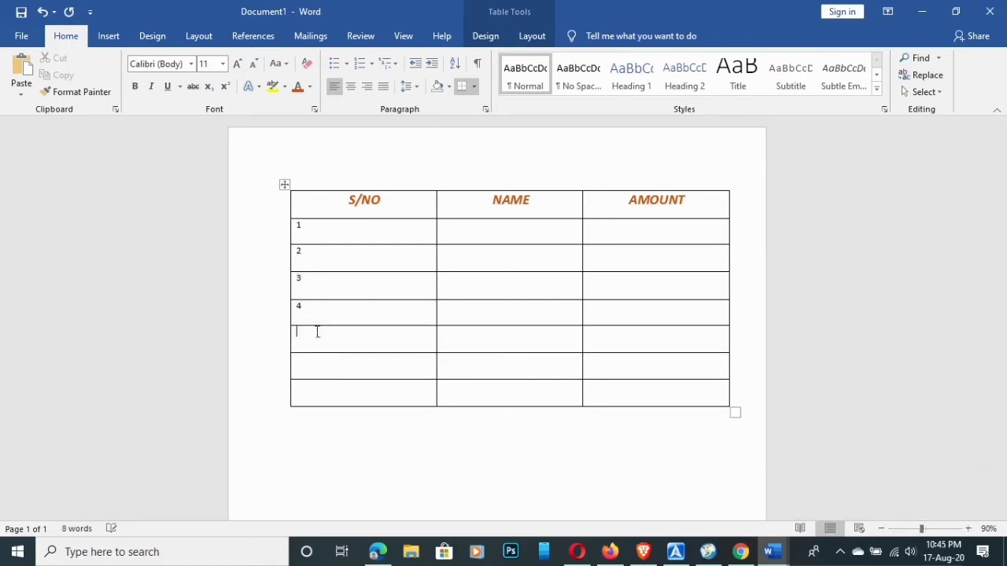
click(314, 314)
key(BackSpace)
click(321, 288)
key(BackSpace)
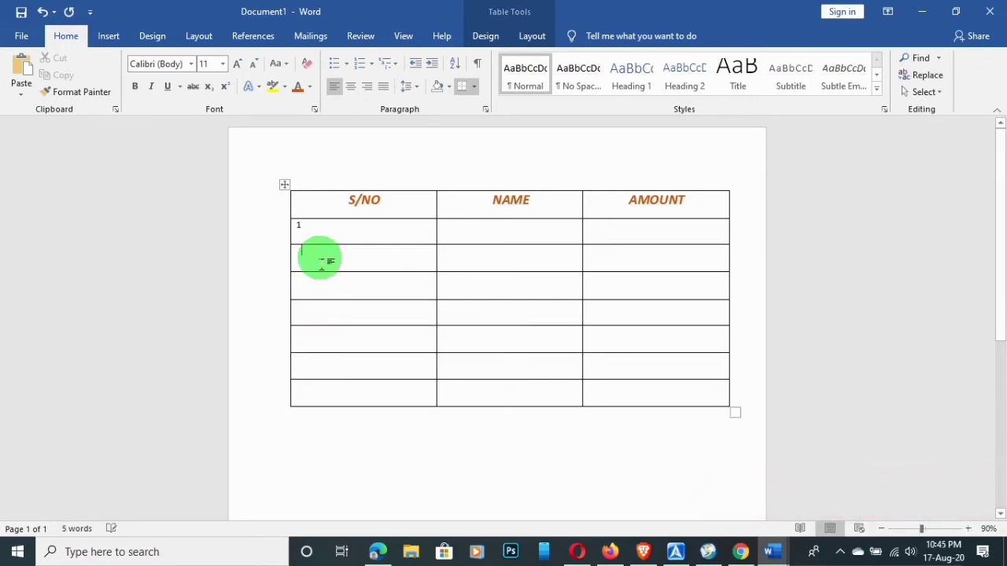
click(322, 228)
key(BackSpace)
- Apply the 1. 2. 3. numbering format to the seven empty cells below the S/NO heading
drag(320, 229, 353, 398)
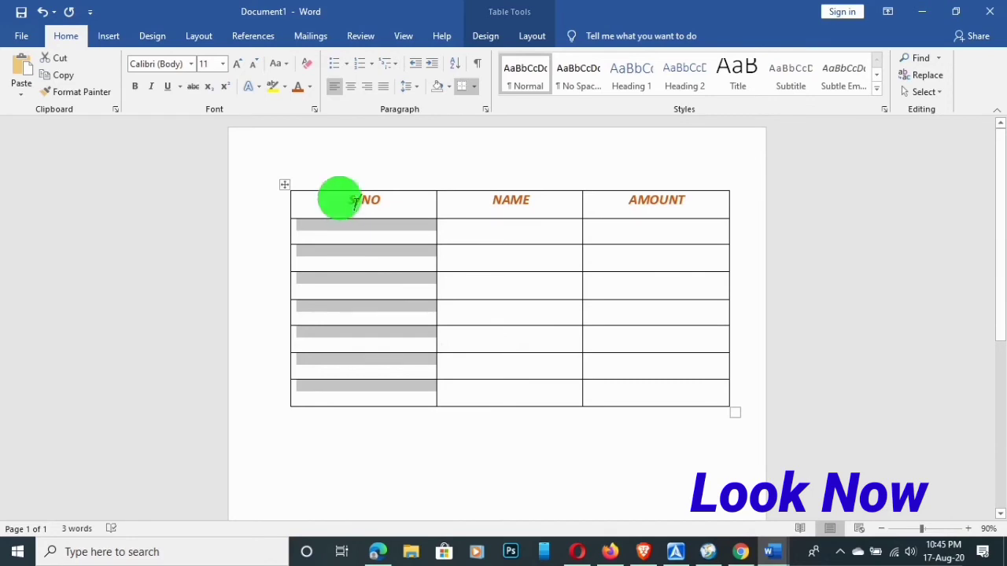
click(373, 64)
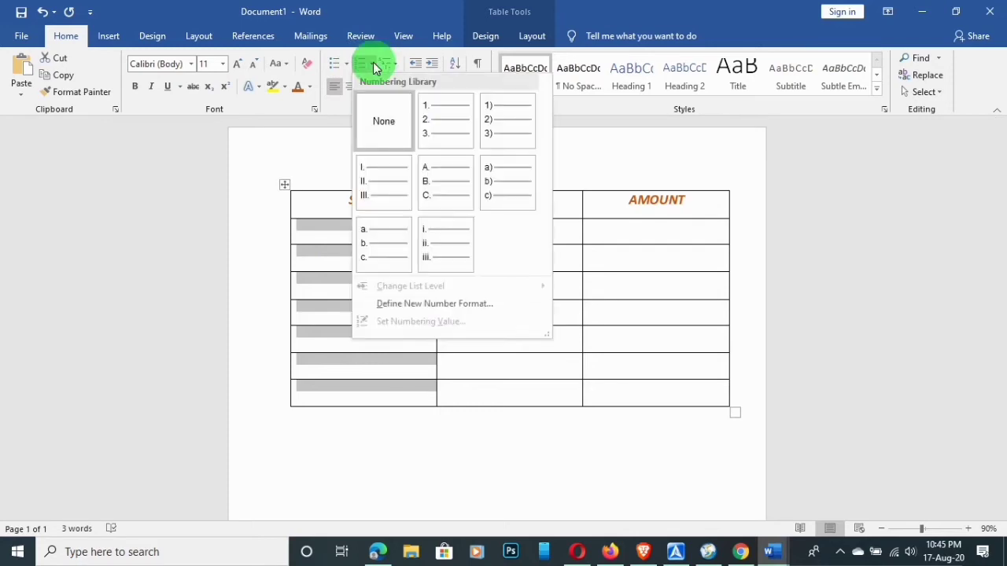
click(444, 125)
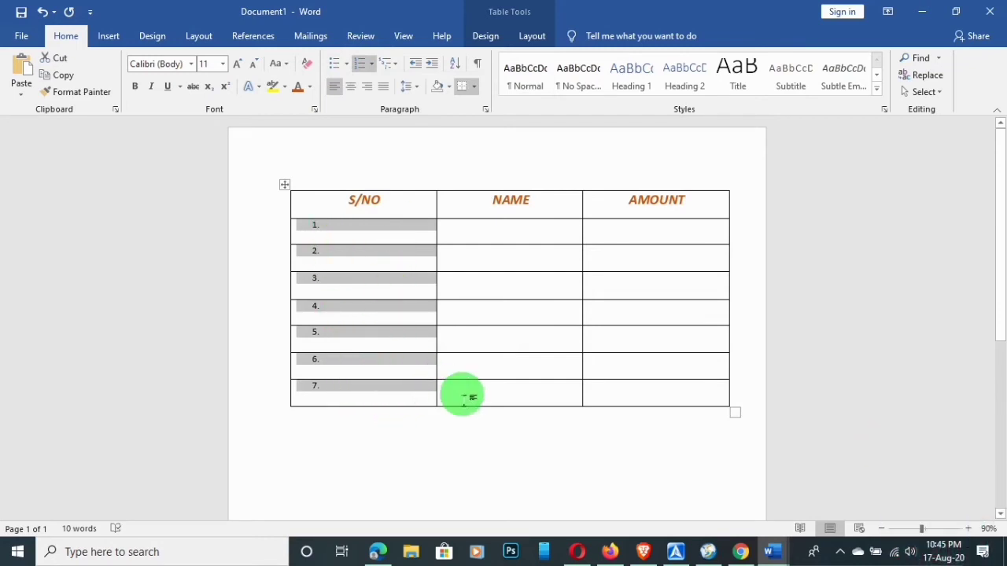
click(465, 395)
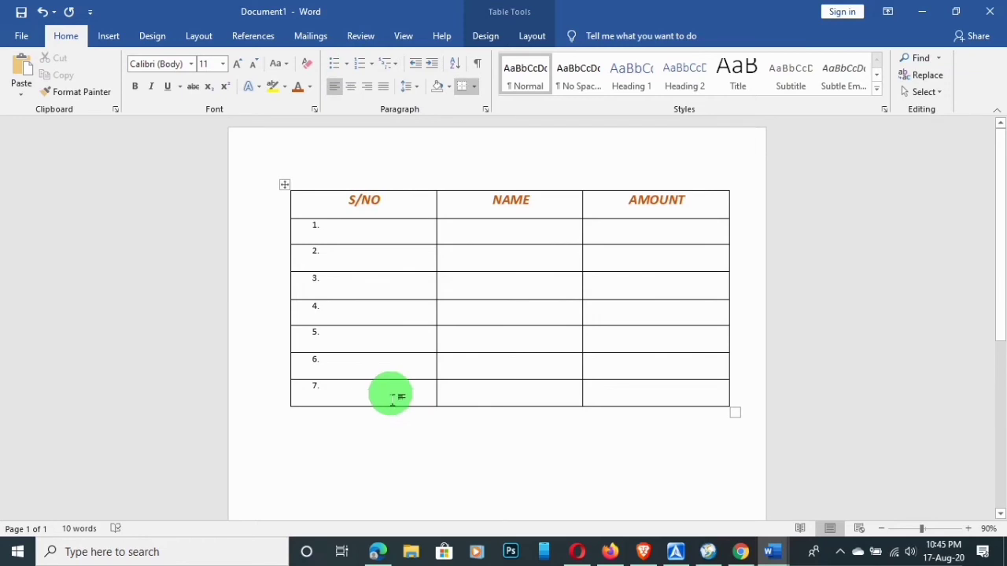
- Add four more rows to the end of the table so that the automatic serial numbers run up to 11
click(393, 397)
click(472, 390)
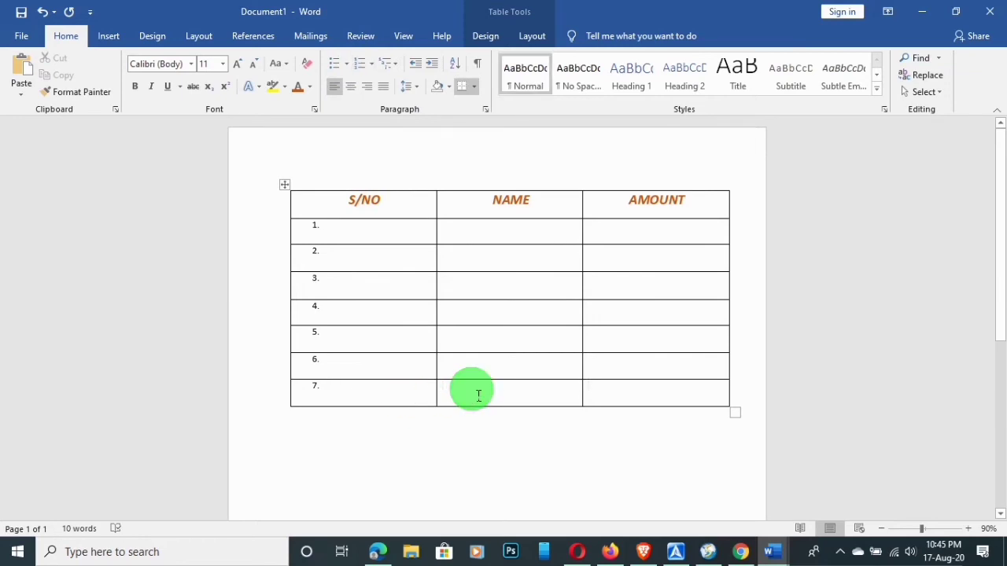
key(Tab)
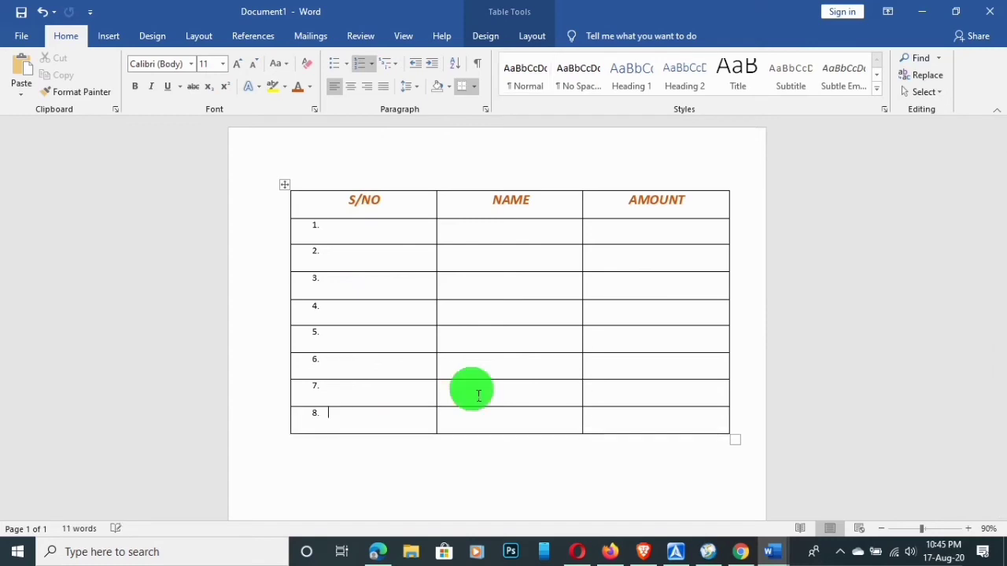
key(Tab)
key(Tab)
key(Tab)
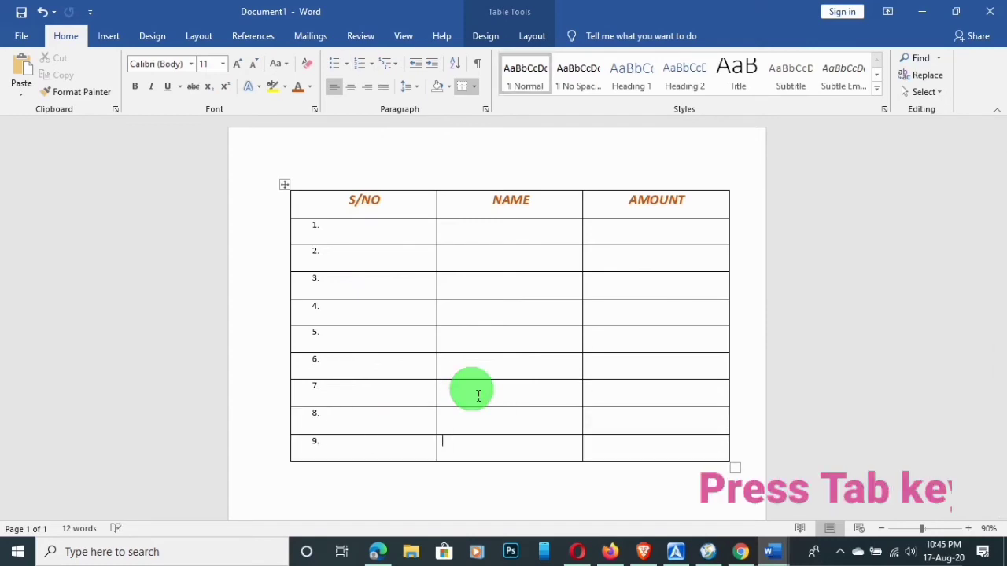
key(Tab)
key(Tab)
key(Tab)
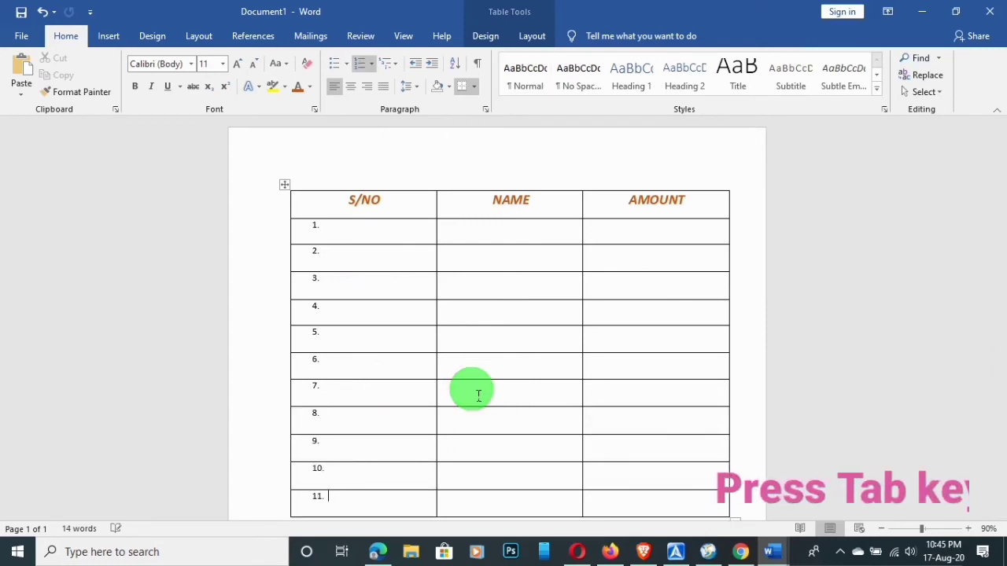
- Insert a table of three columns and four rows inside the S/NO cell numbered 11
scroll(366, 275, down, 4)
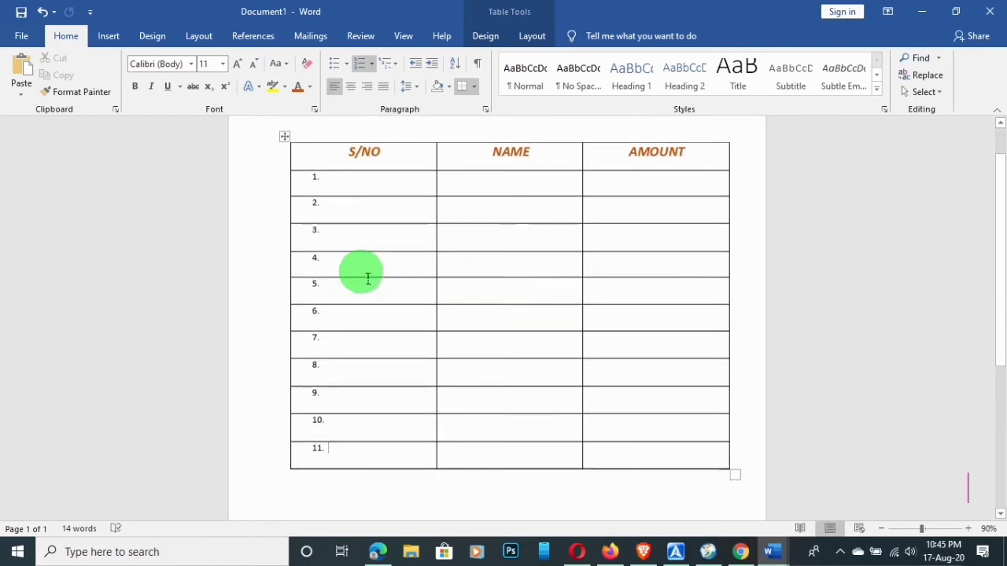
scroll(367, 277, up, 2)
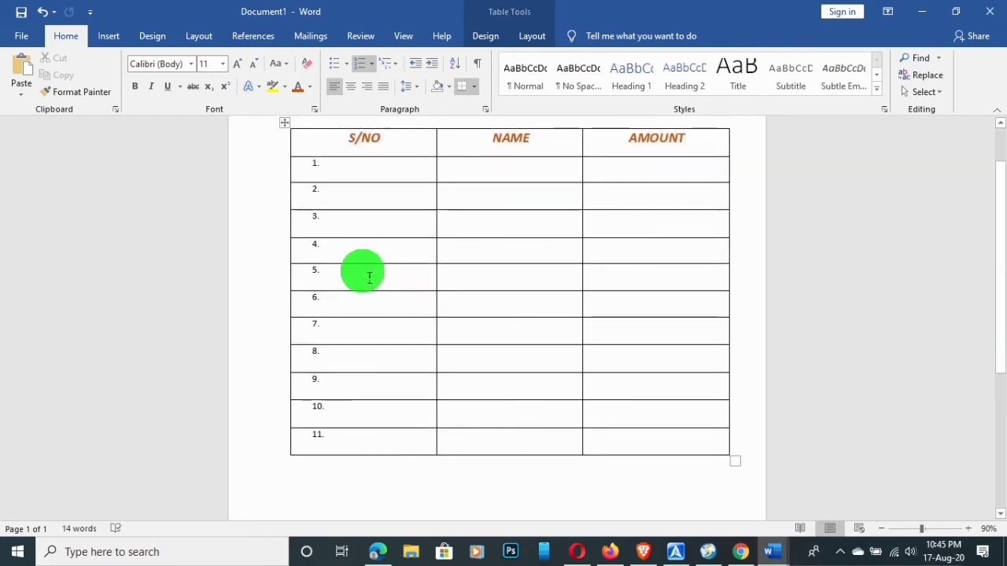
scroll(369, 277, down, 1)
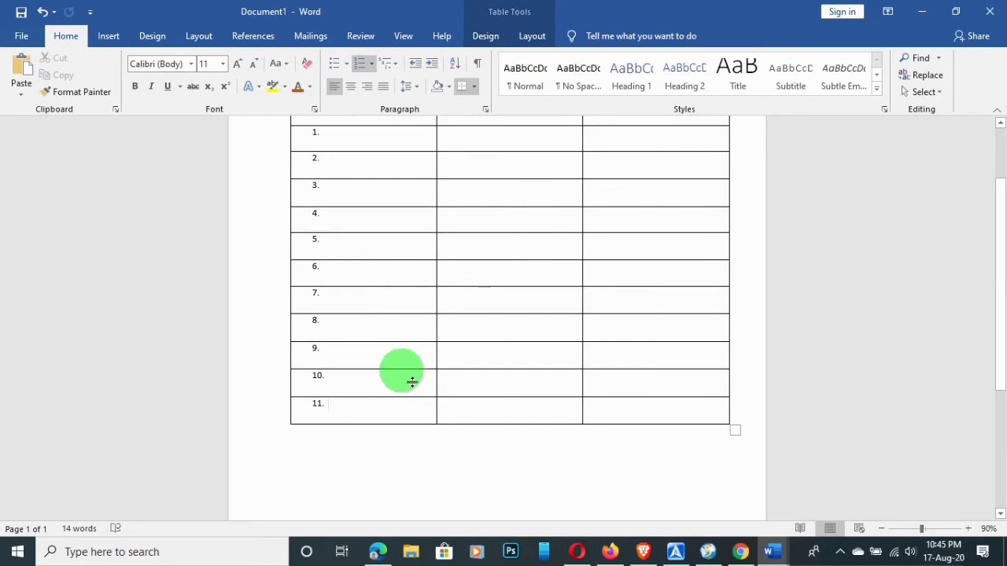
scroll(412, 369, down, 4)
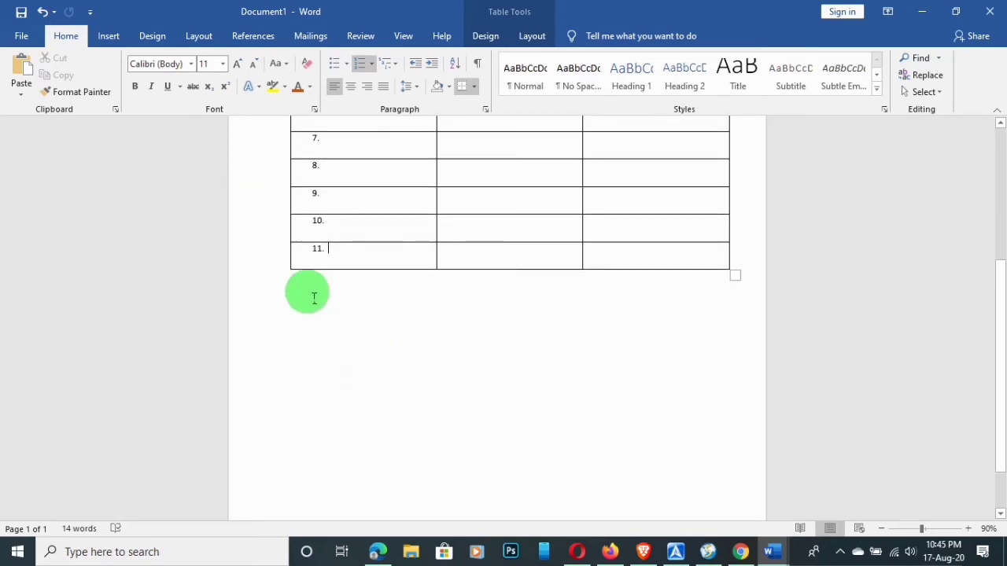
click(111, 37)
click(116, 63)
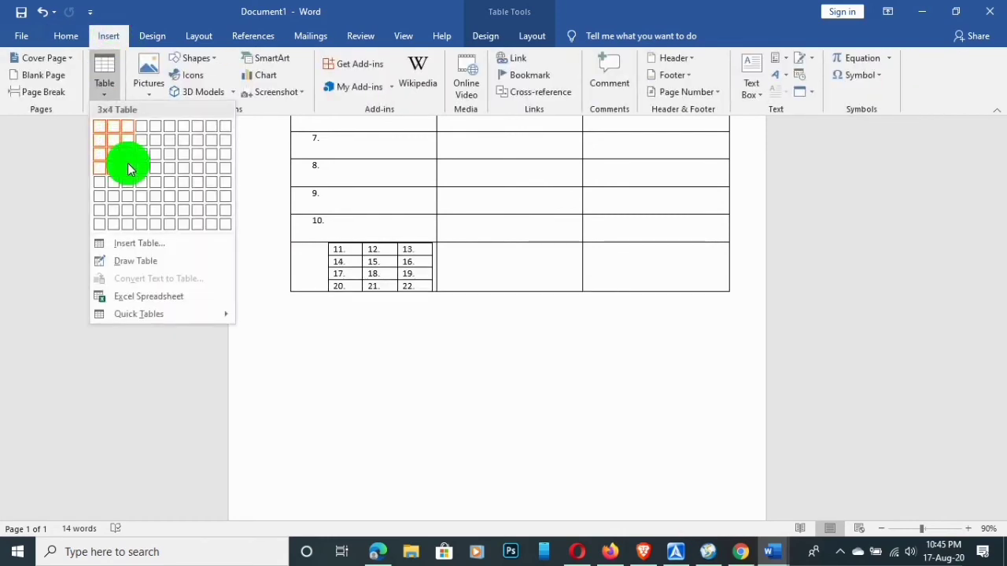
click(128, 163)
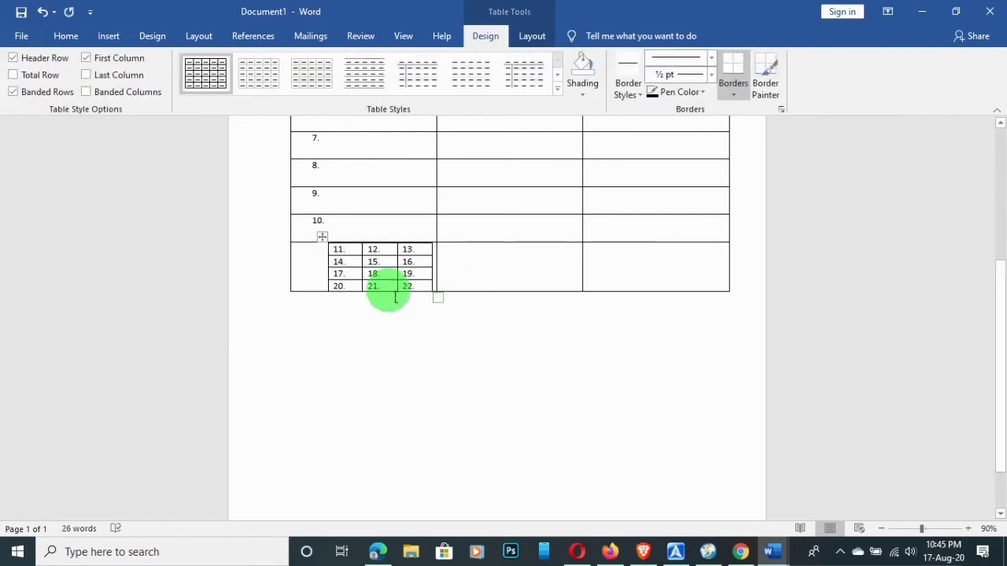
- Insert a new table of three columns and eight rows below the existing table and enlarge it slightly
click(435, 359)
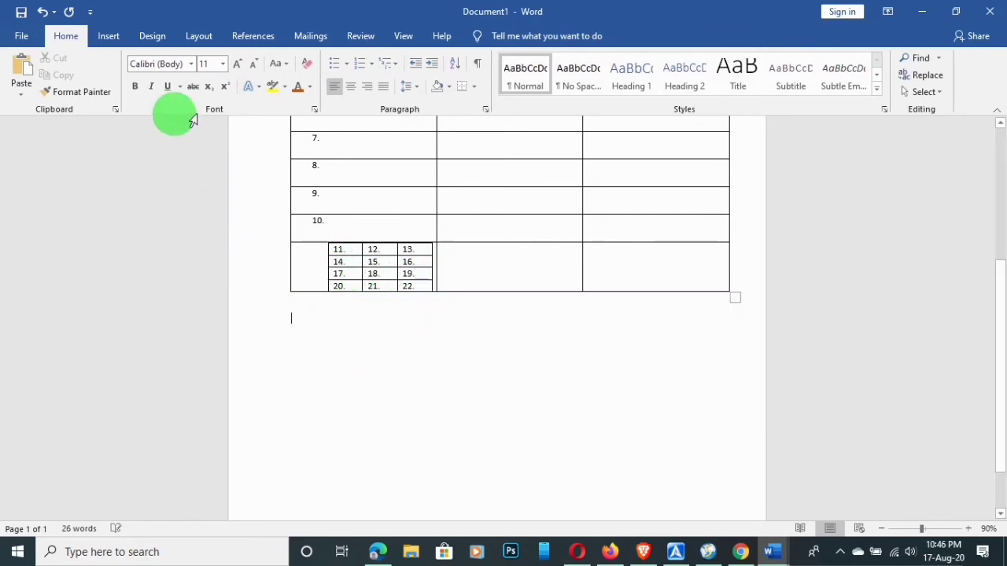
click(104, 38)
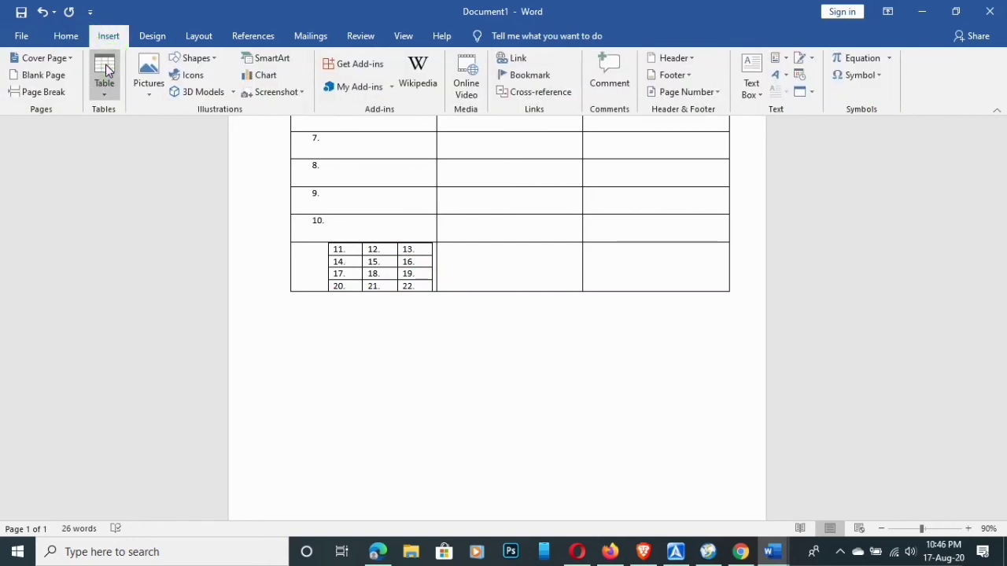
click(104, 72)
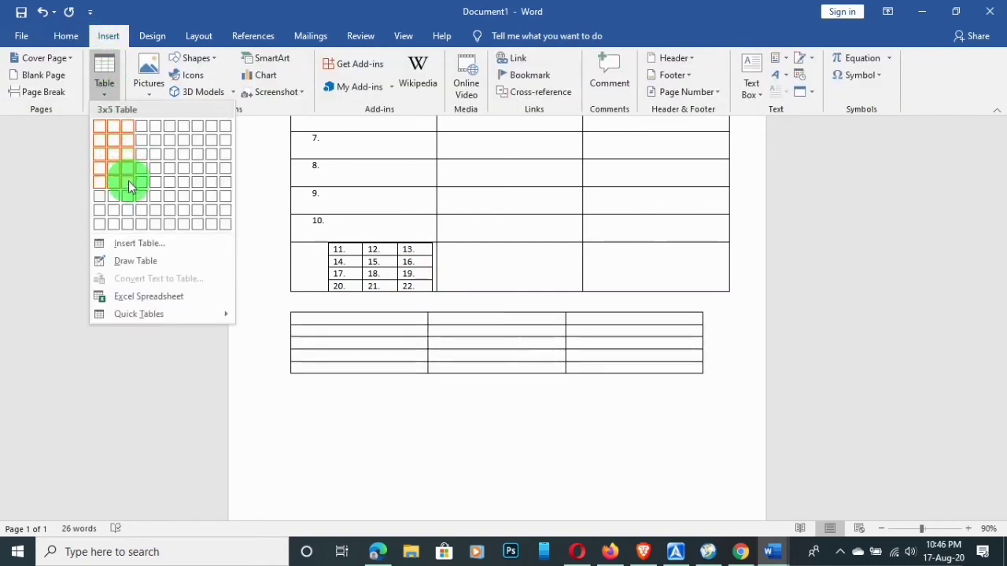
click(124, 221)
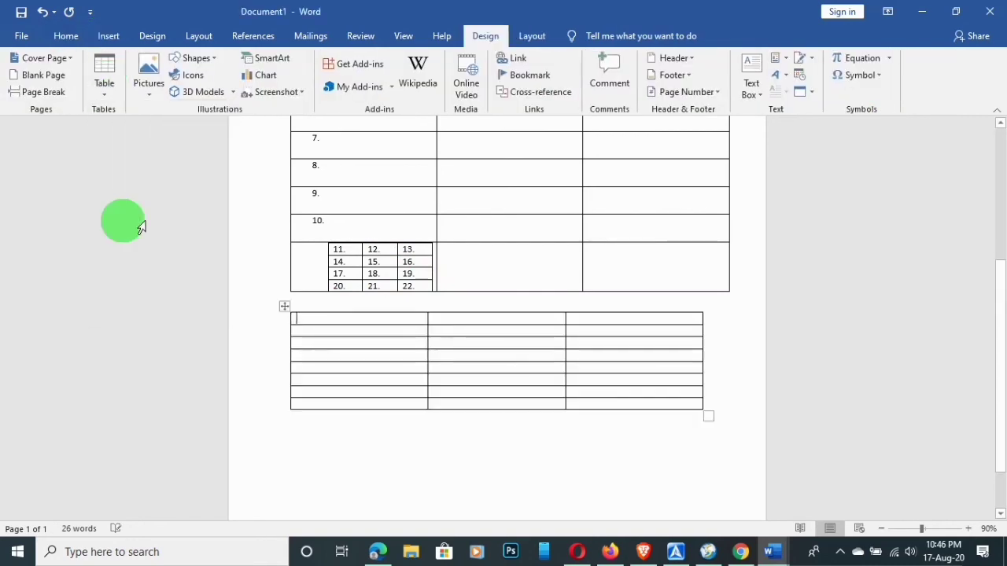
drag(707, 417, 732, 476)
- Apply the A. B. C. numbering format to all cells of the new eight-row table
drag(388, 330, 639, 441)
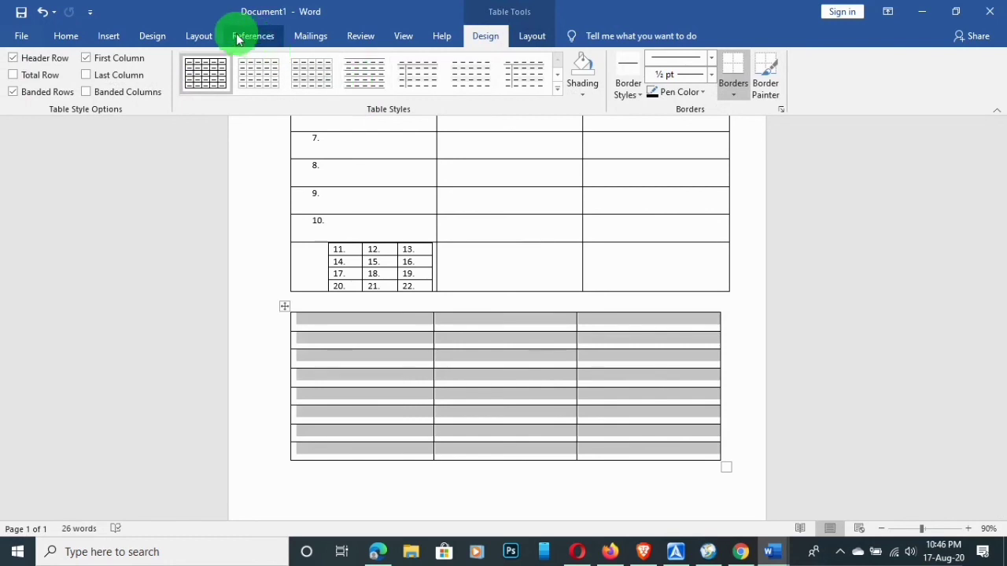
click(69, 35)
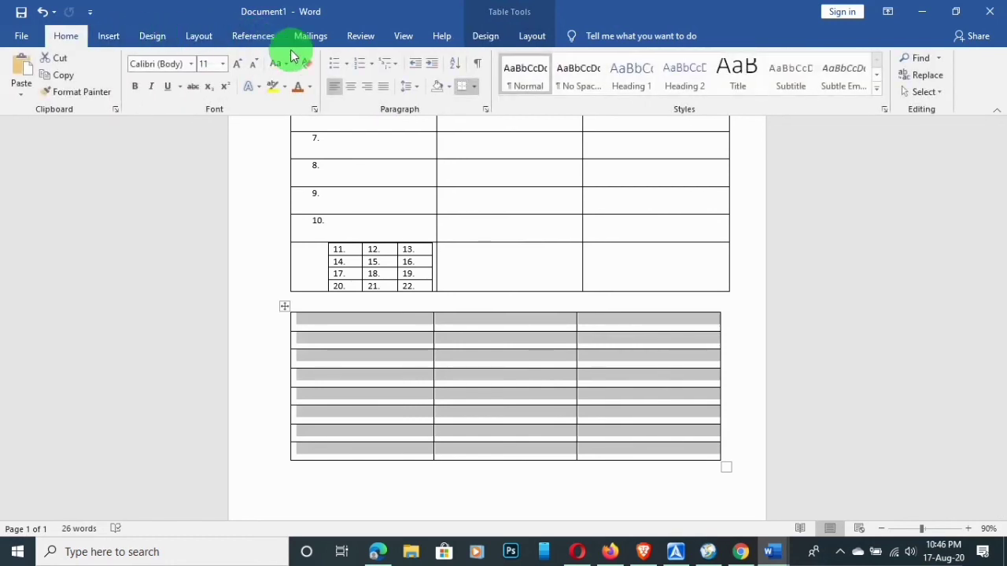
click(371, 67)
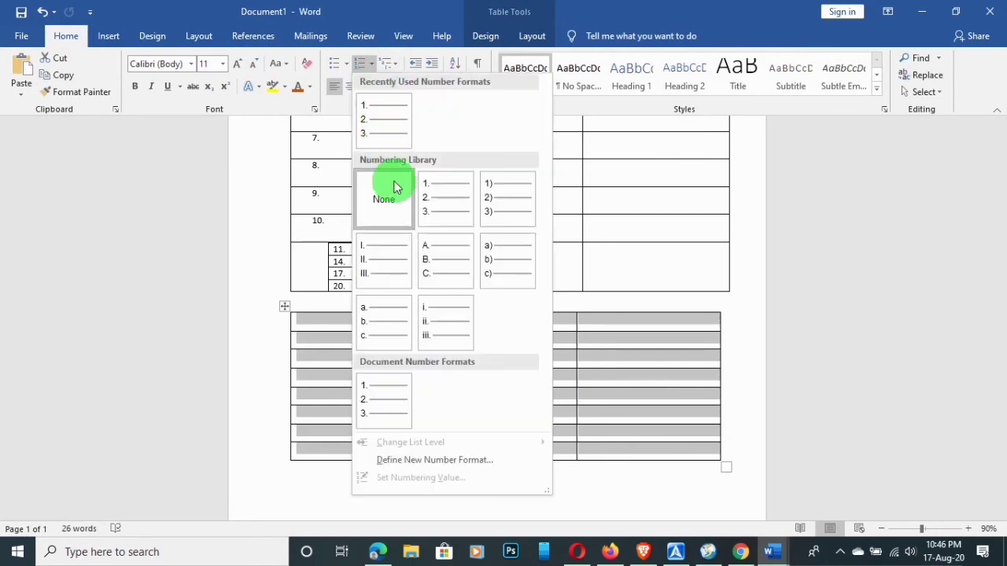
click(441, 260)
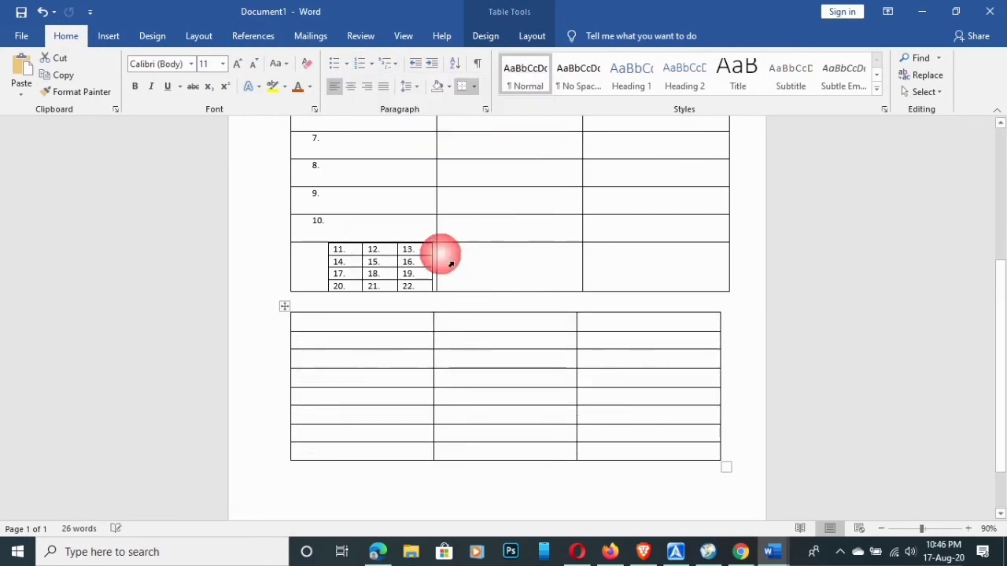
- Make the automatic letters in all cells of the eight-row table bold
click(316, 325)
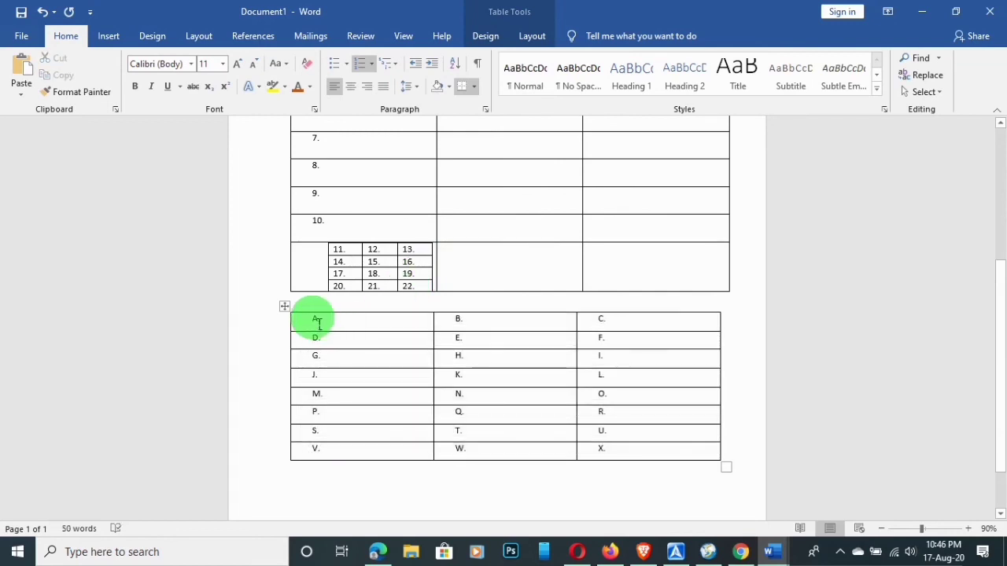
mouse_move(316, 328)
mouse_down()
mouse_move(330, 365)
mouse_move(553, 456)
mouse_move(664, 464)
mouse_up()
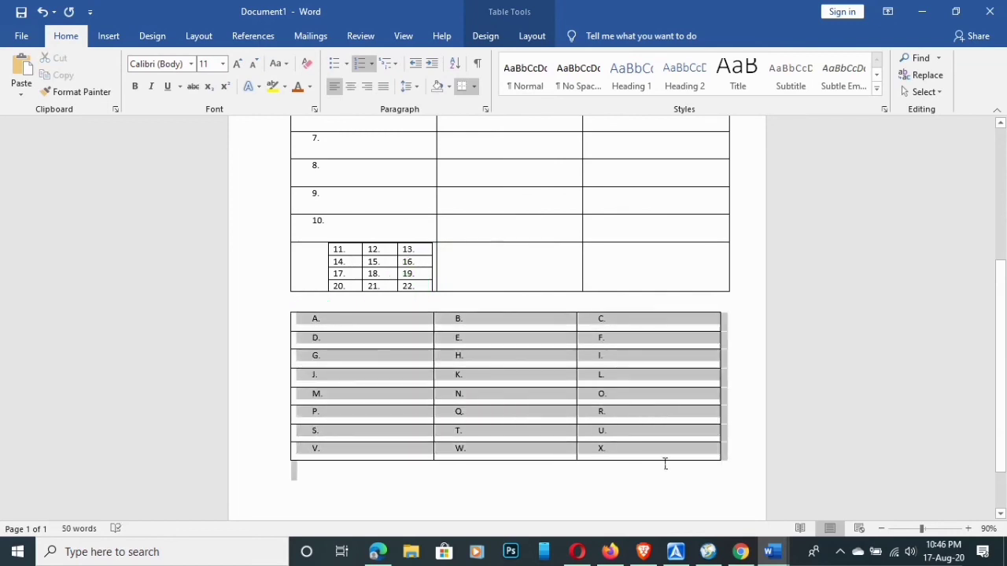
click(134, 85)
click(386, 334)
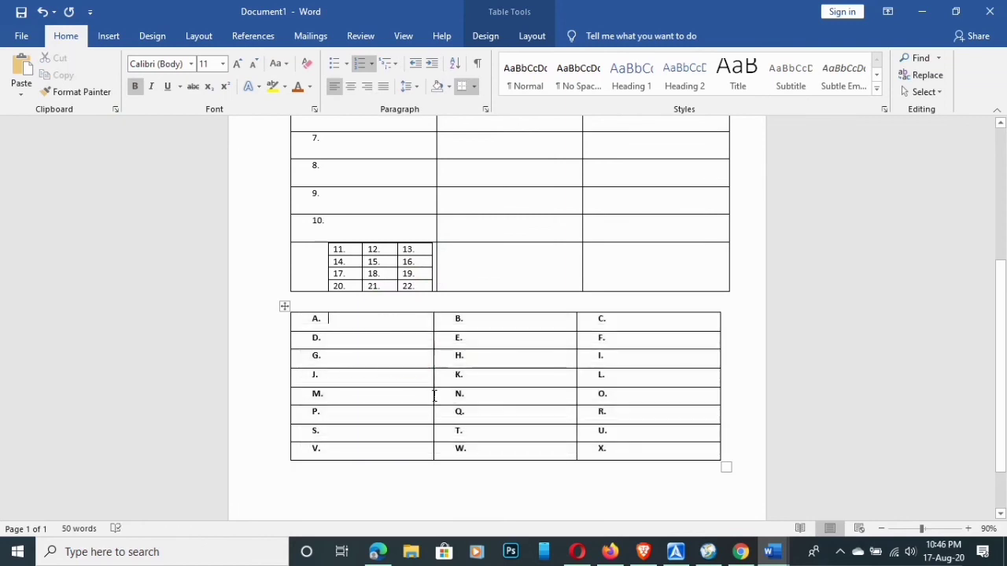
click(327, 341)
click(316, 322)
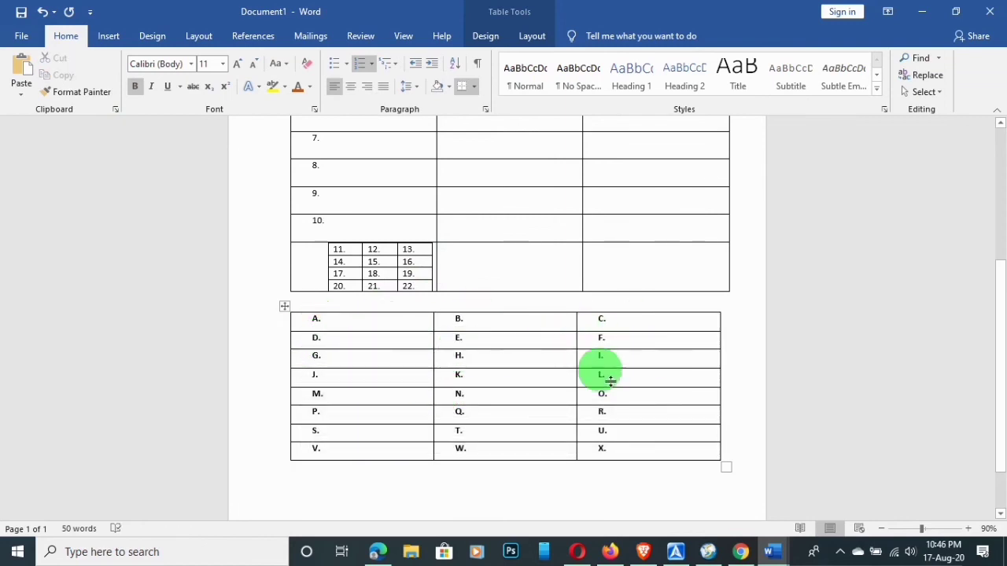
scroll(476, 295, up, 5)
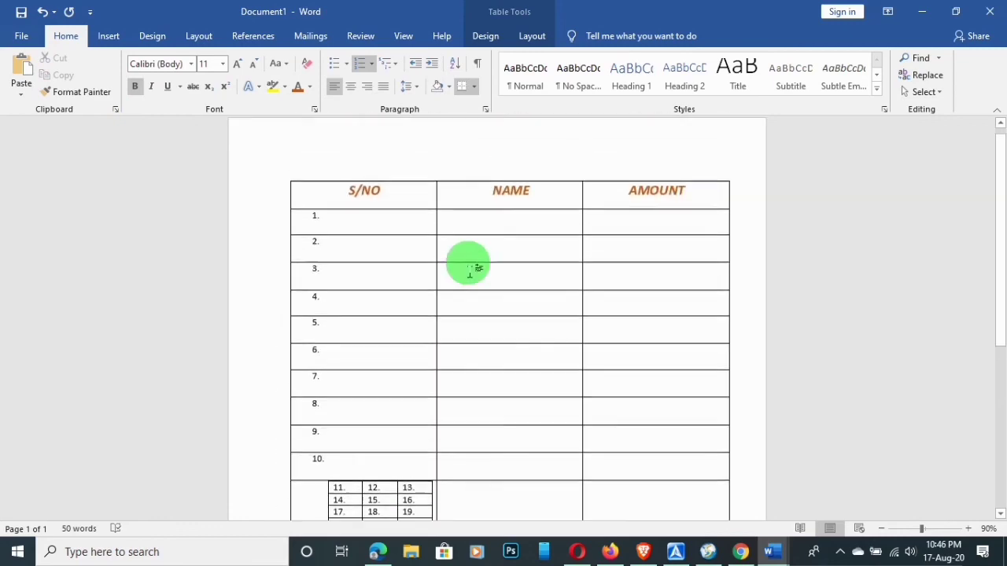